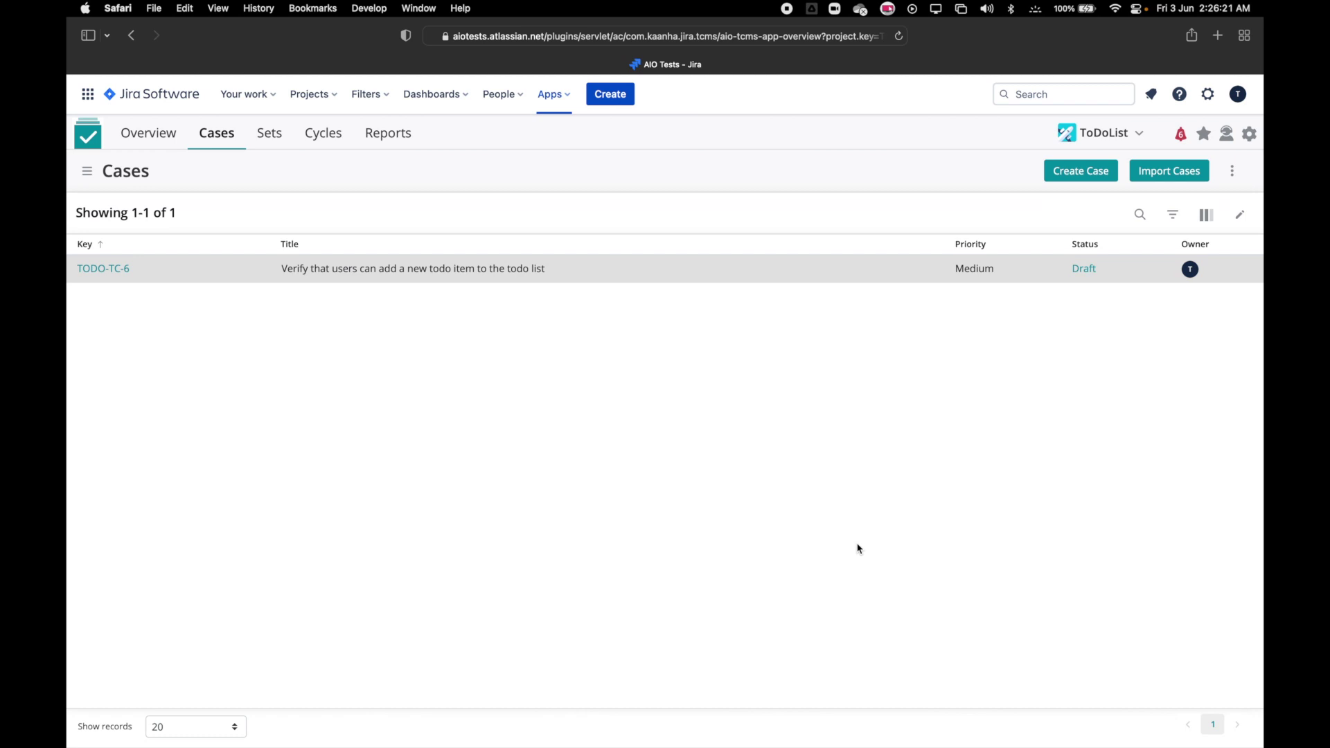
# Switch to the desktop showing Jira's ToDoList Issues list
pyautogui.hotkey('ctrl', 'Left')
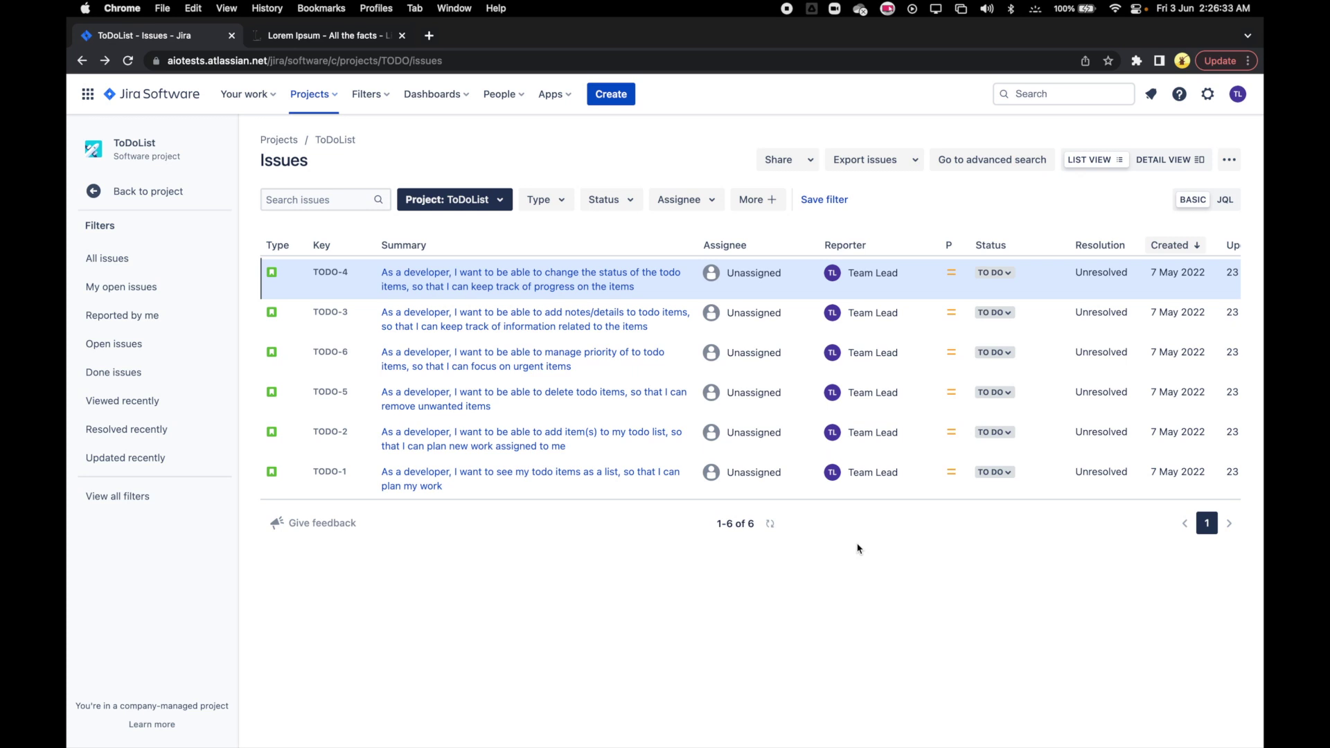
# Open story TODO-6 about managing todo-item priority
pyautogui.click(458, 361)
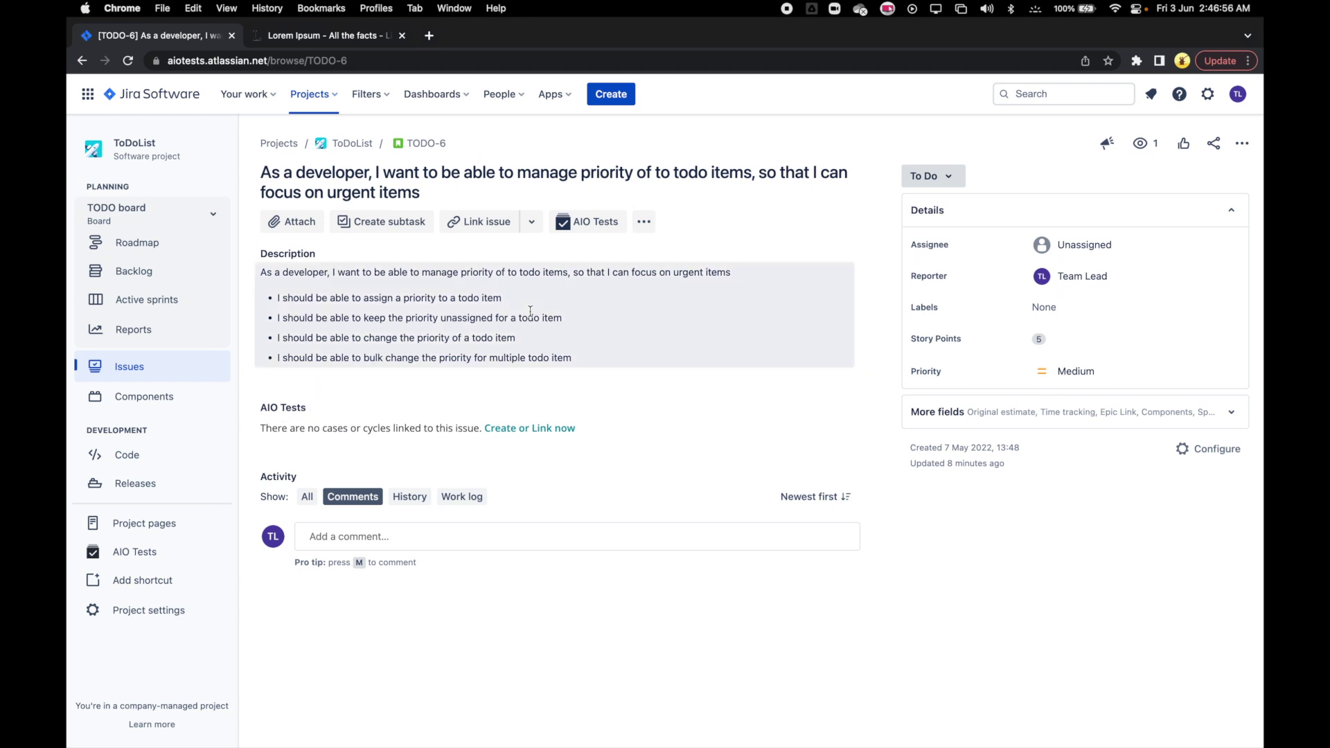
pyautogui.click(586, 361)
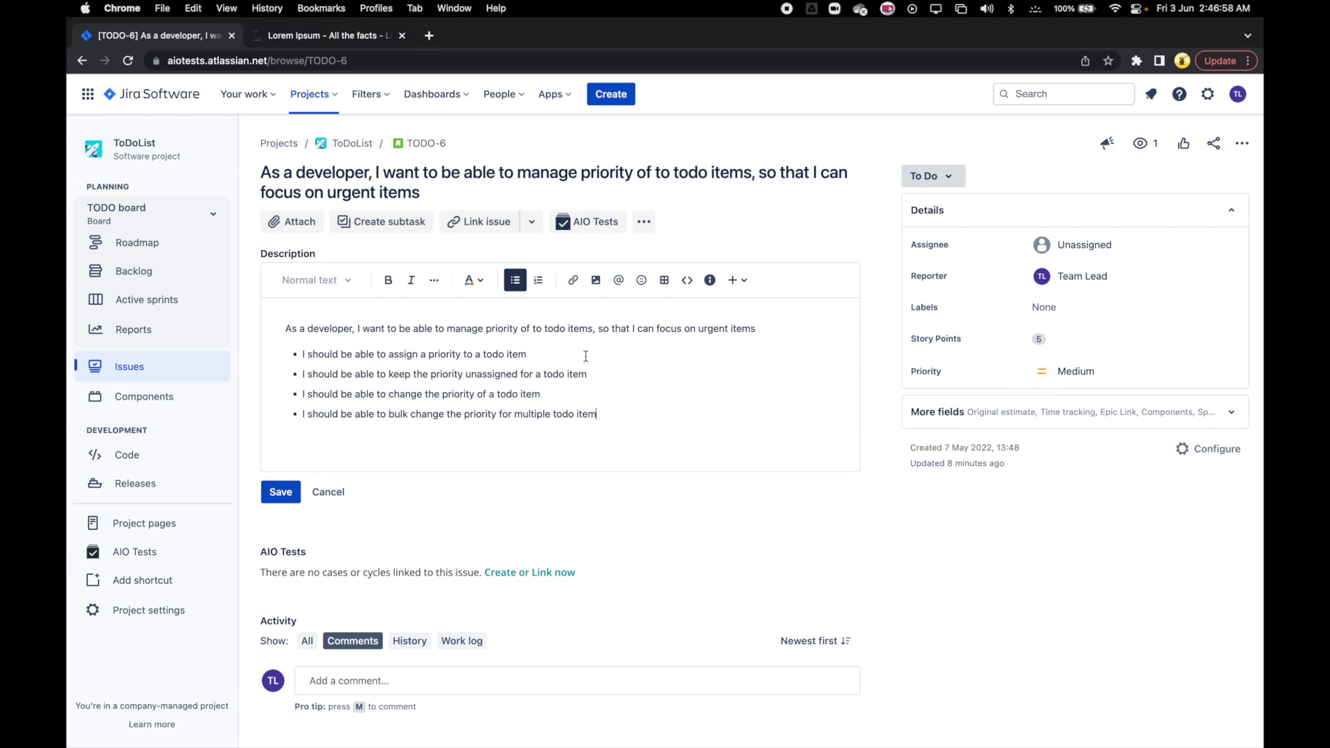
pyautogui.press('Return')
pyautogui.write('Lorem ipsum dolor sit amet, consectetur adipiscing elit, sed do eiusmod tempor incididunt ut labore et dolore magna aliqua. Ut enim ad minim veniam, quis nostrud exercitation ullamco laboris nisi ut aliquip ex ea commodo consequat. Duis aute irure dolor in reprehenderit in voluptate velit esse cillum dolore eu fugiat nulla pariatur. Excepteur sint occaecat cupidatat non proident, sunt in culpa qui officia deserunt mollit anim id est laborum.')
pyautogui.press('Return')
pyautogui.press('super+v')
pyautogui.press('Return')
pyautogui.press('super+v')
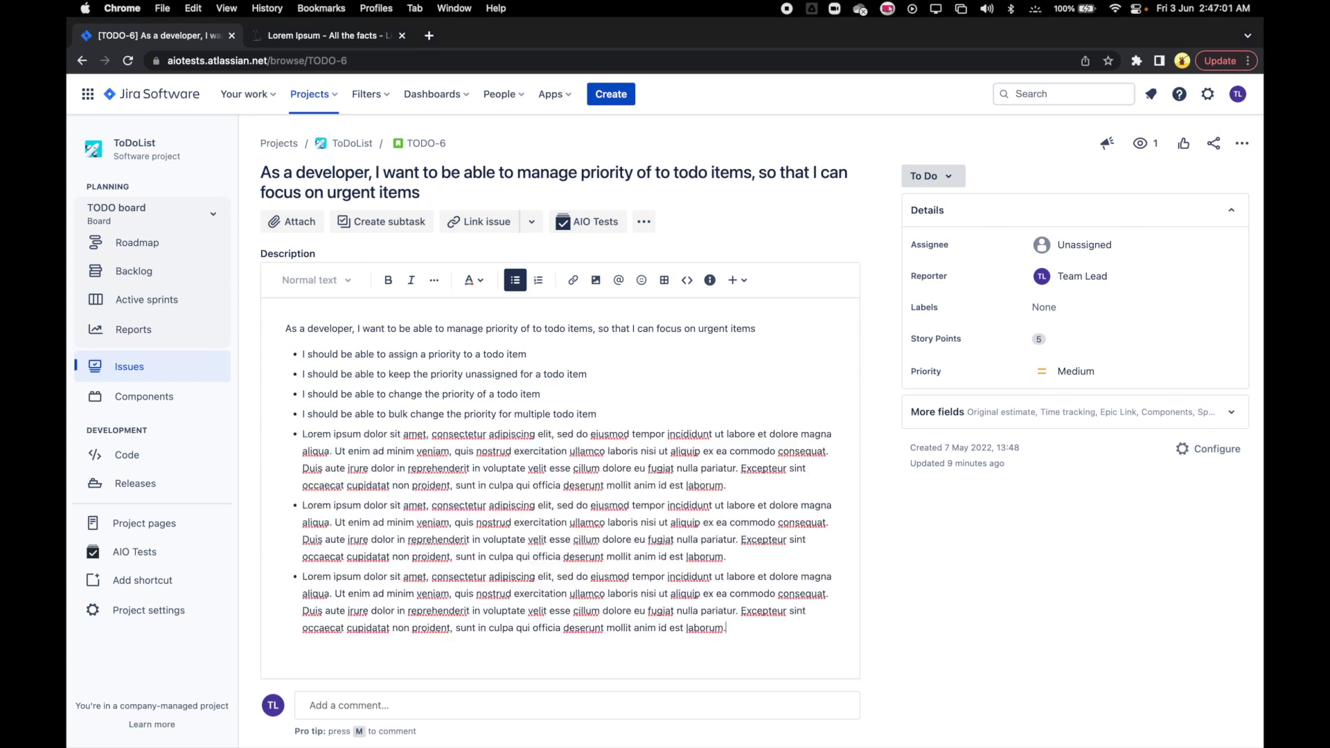
pyautogui.scroll(-3, 555, 485)
pyautogui.click(277, 664)
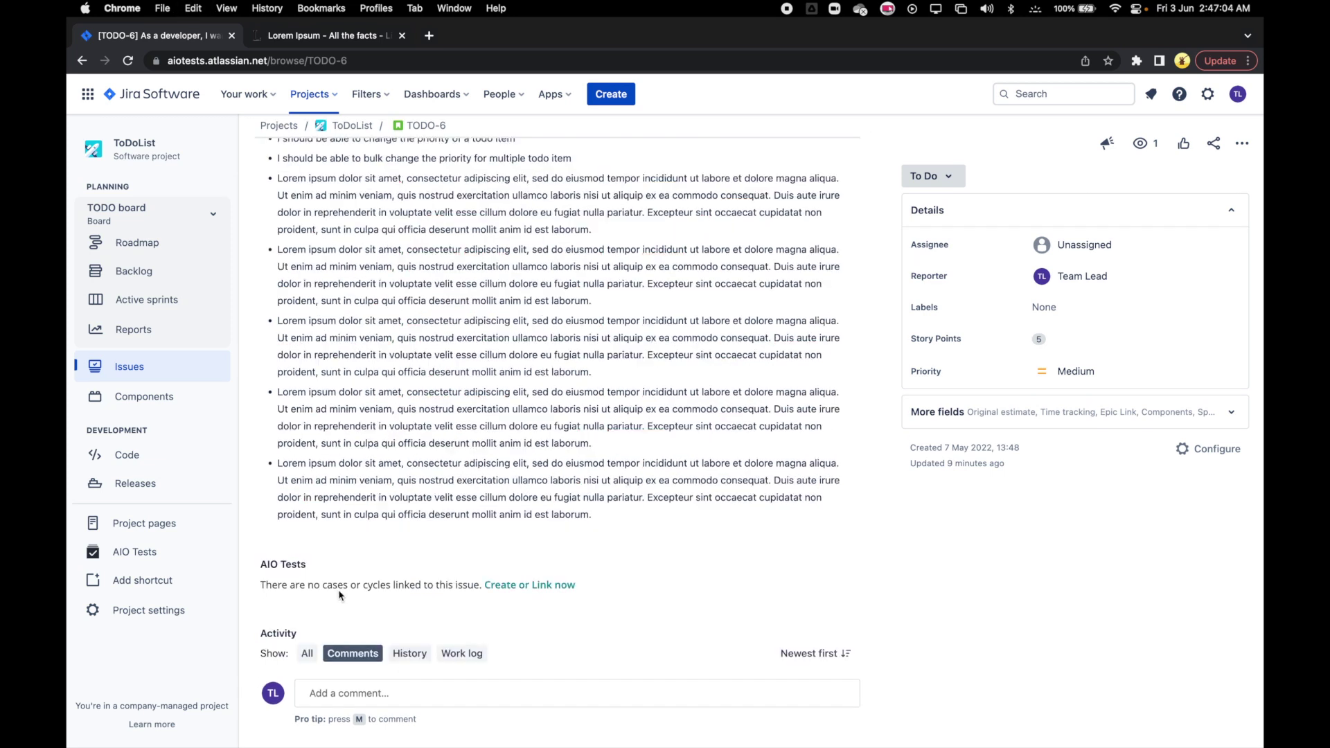
pyautogui.scroll(5, 589, 307)
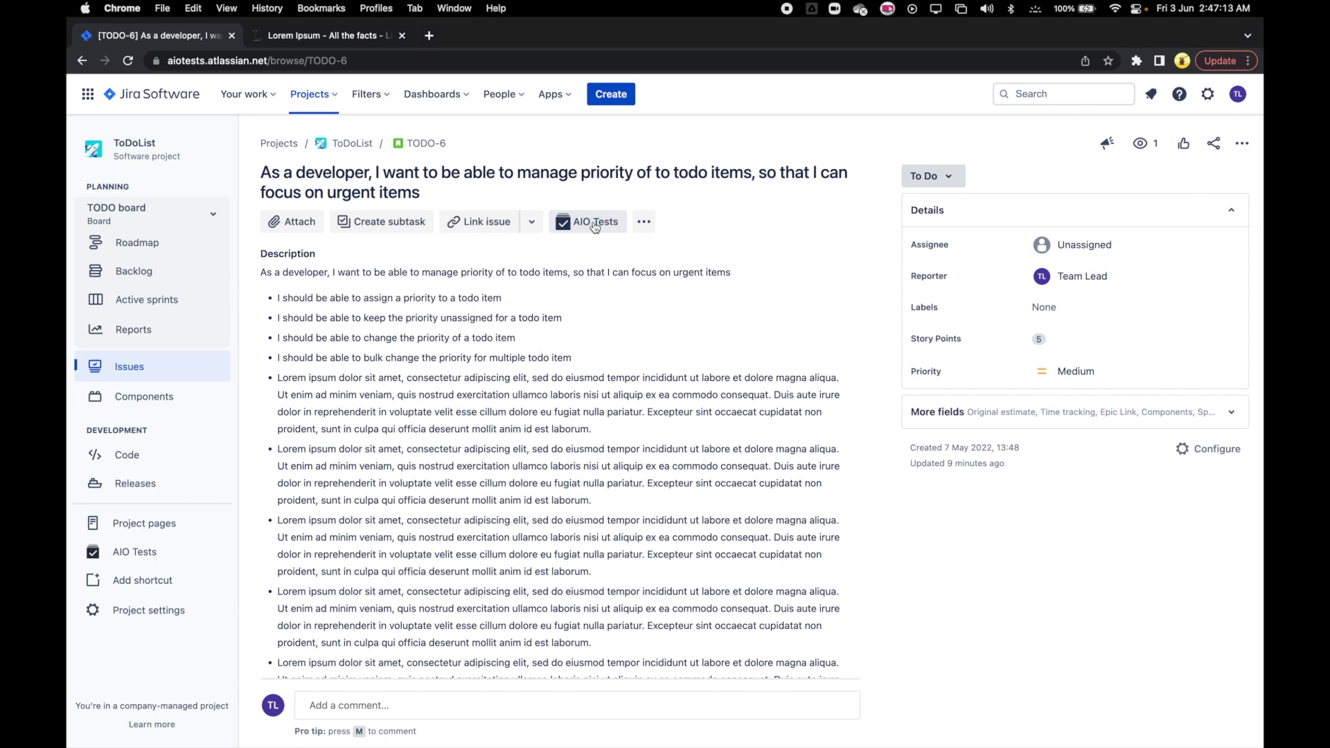
pyautogui.click(594, 224)
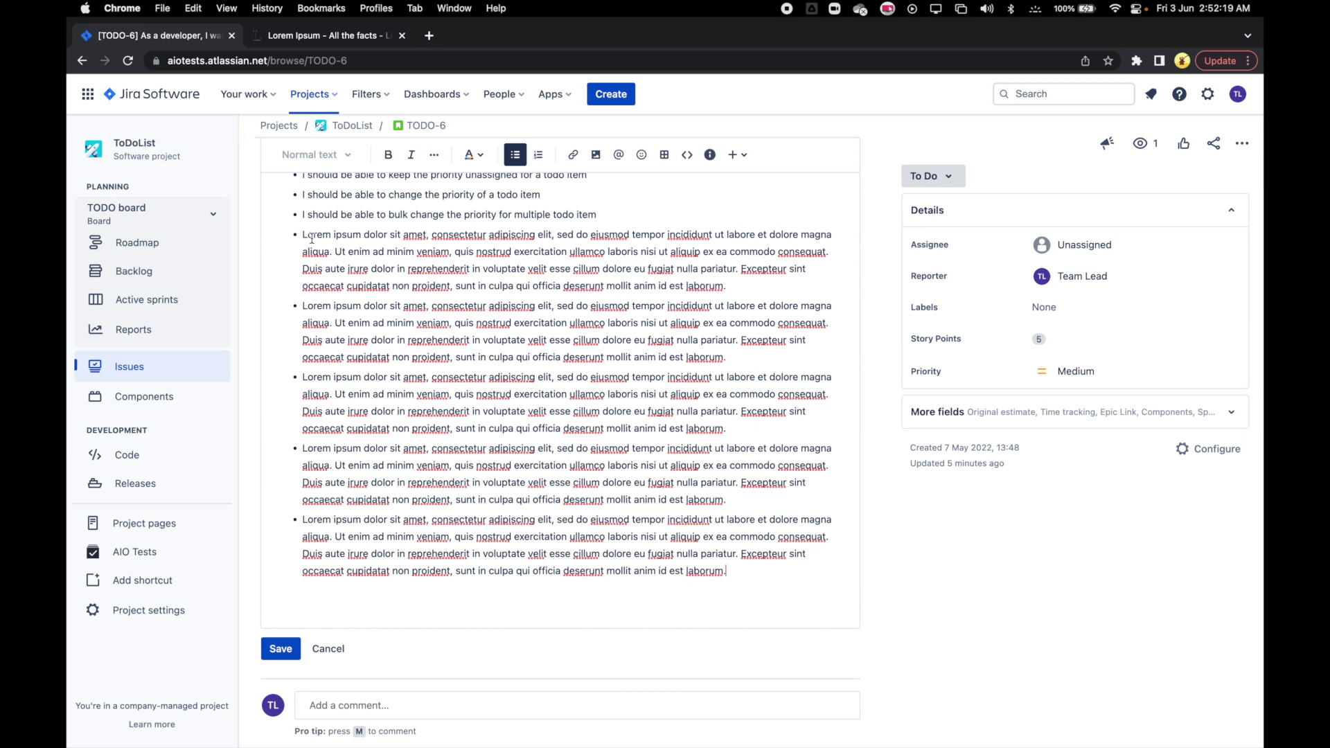
pyautogui.moveTo(295, 234); pyautogui.dragTo(727, 572)
pyautogui.press('BackSpace')
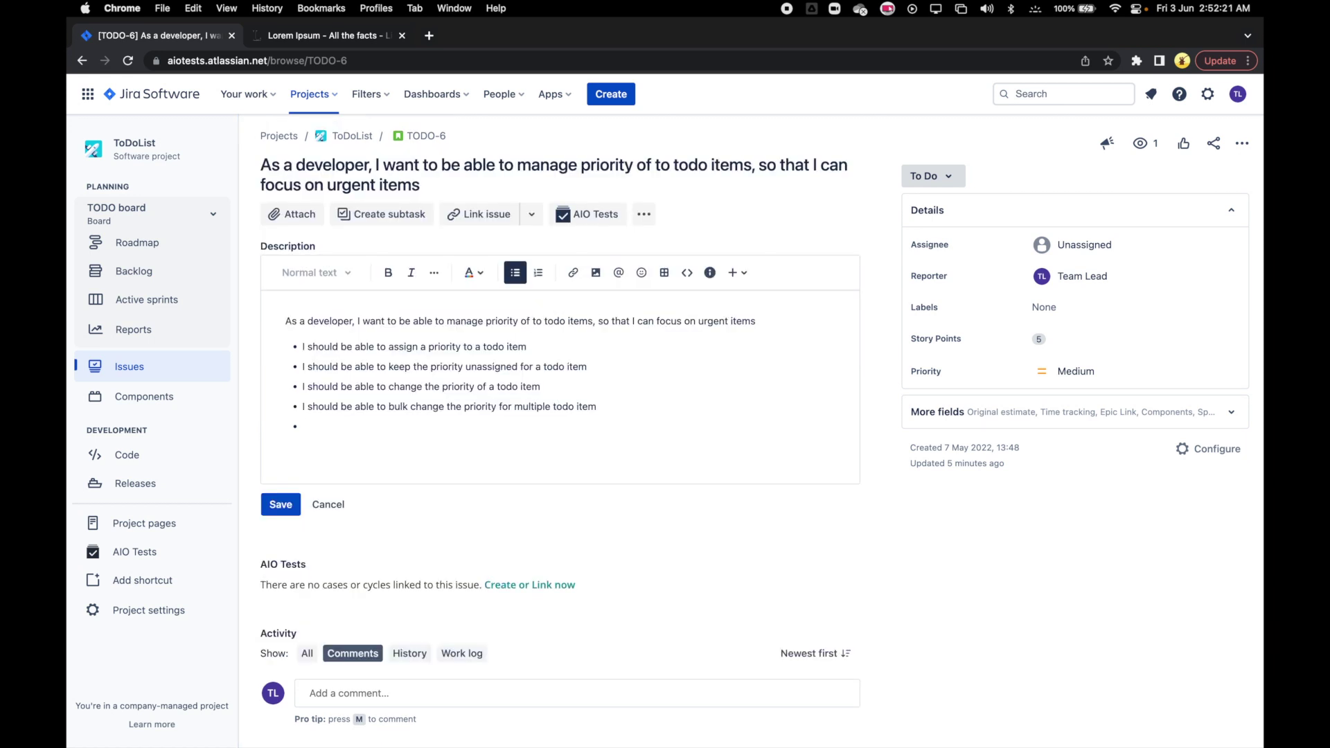
pyautogui.click(284, 493)
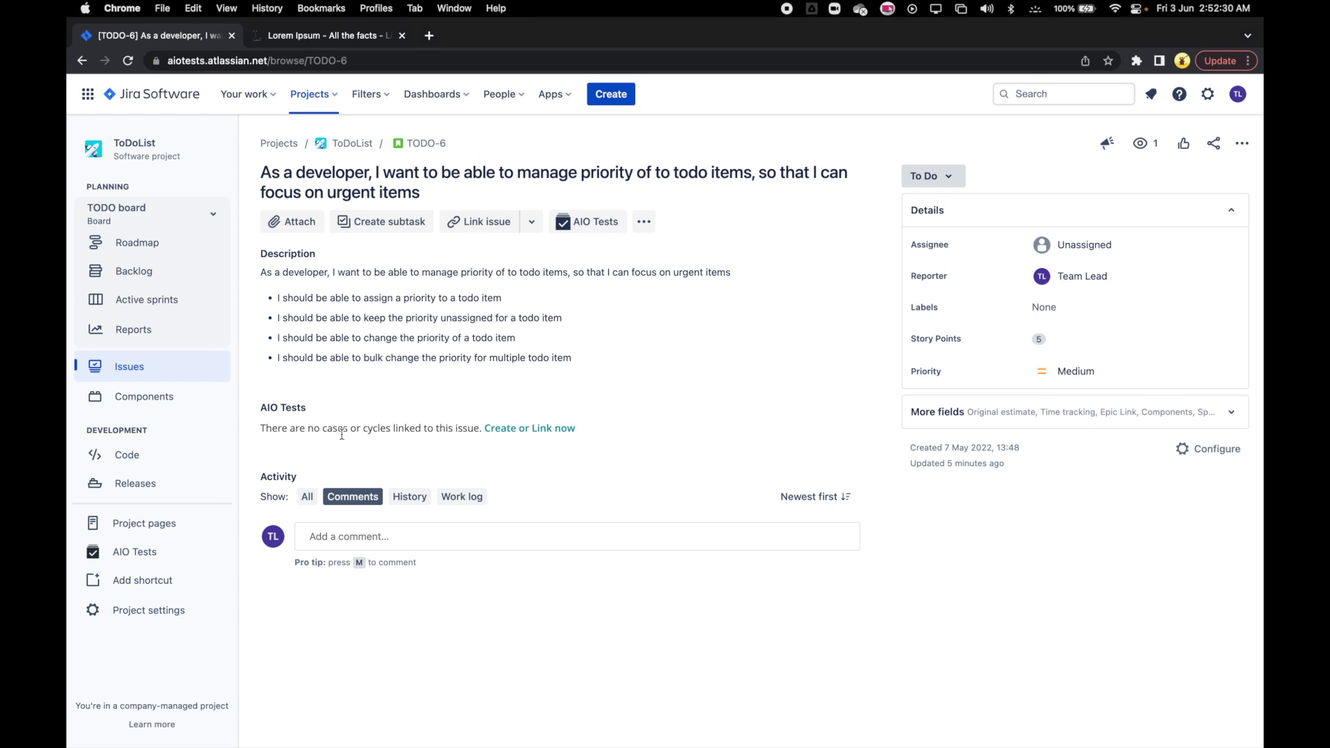
# Create and link High-priority case 'Verify that the user is able to assign a priority to the todo item'
pyautogui.click(530, 429)
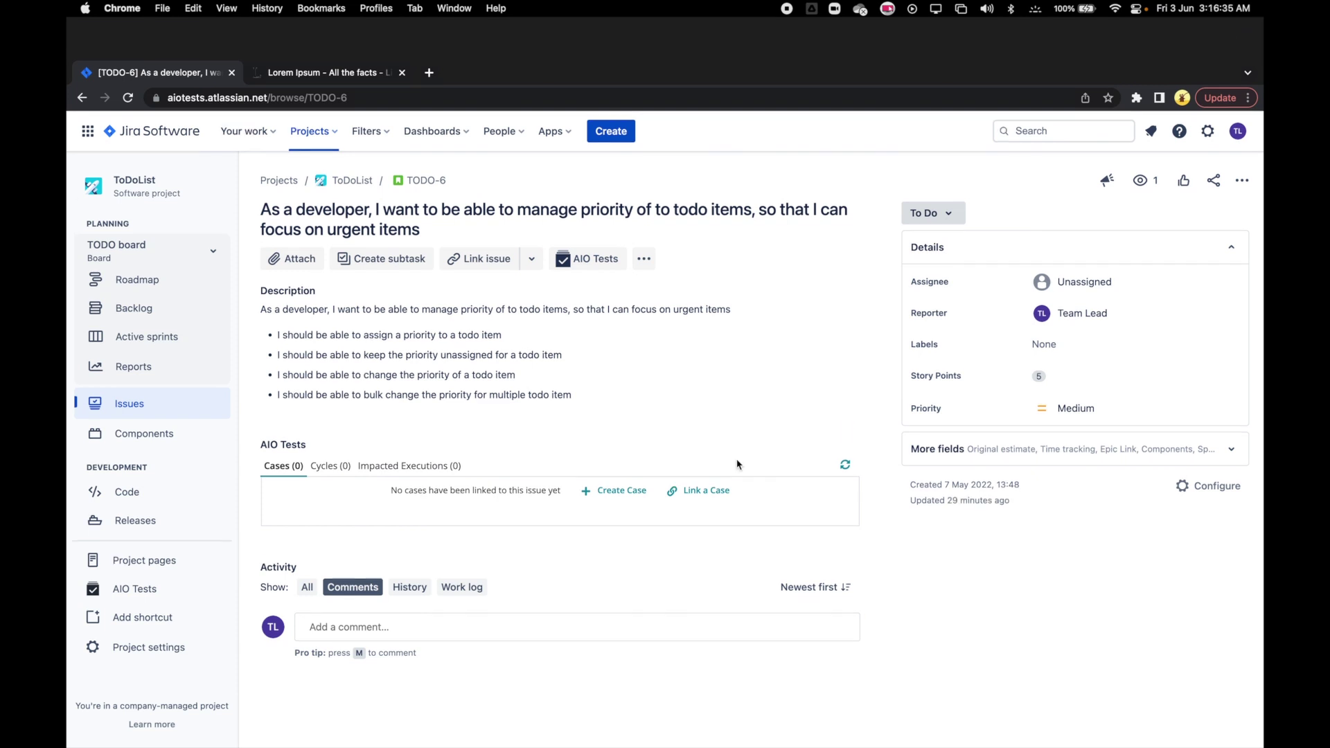
pyautogui.click(622, 491)
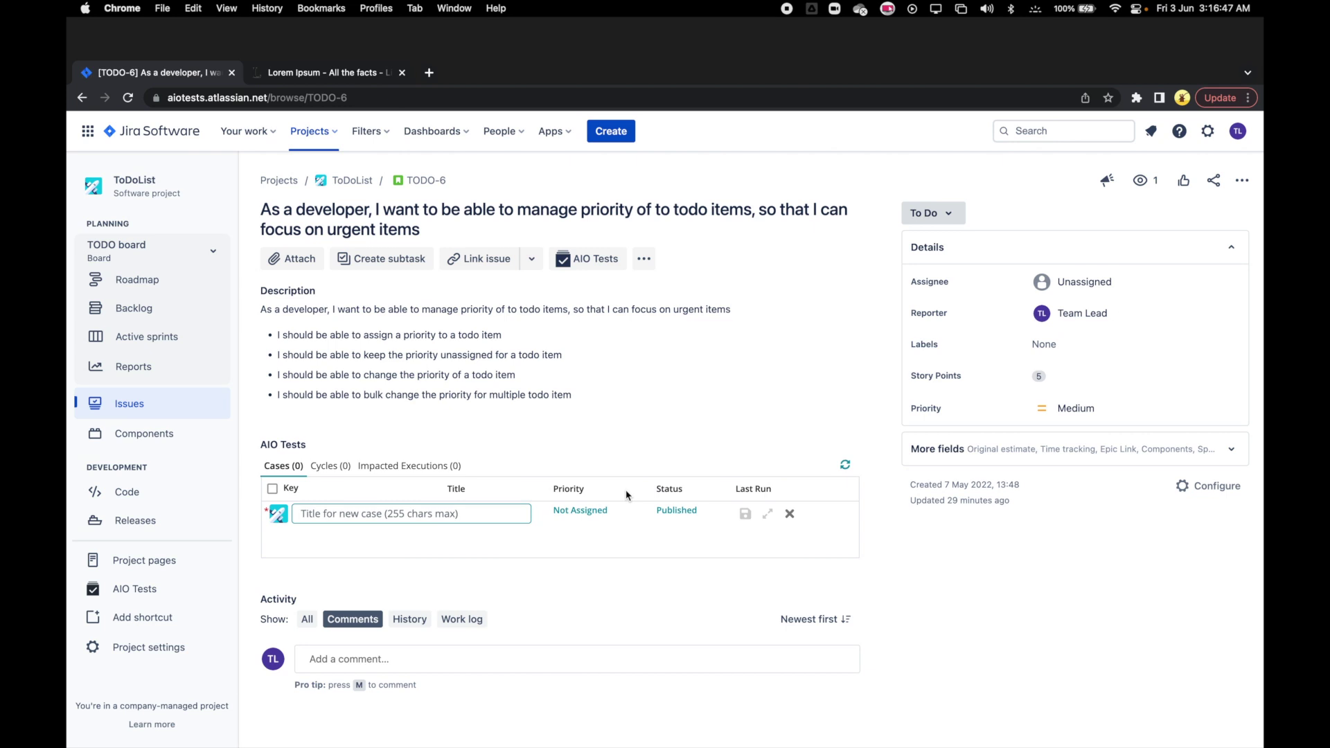
pyautogui.write('Verify that the user is able to assign a prio')
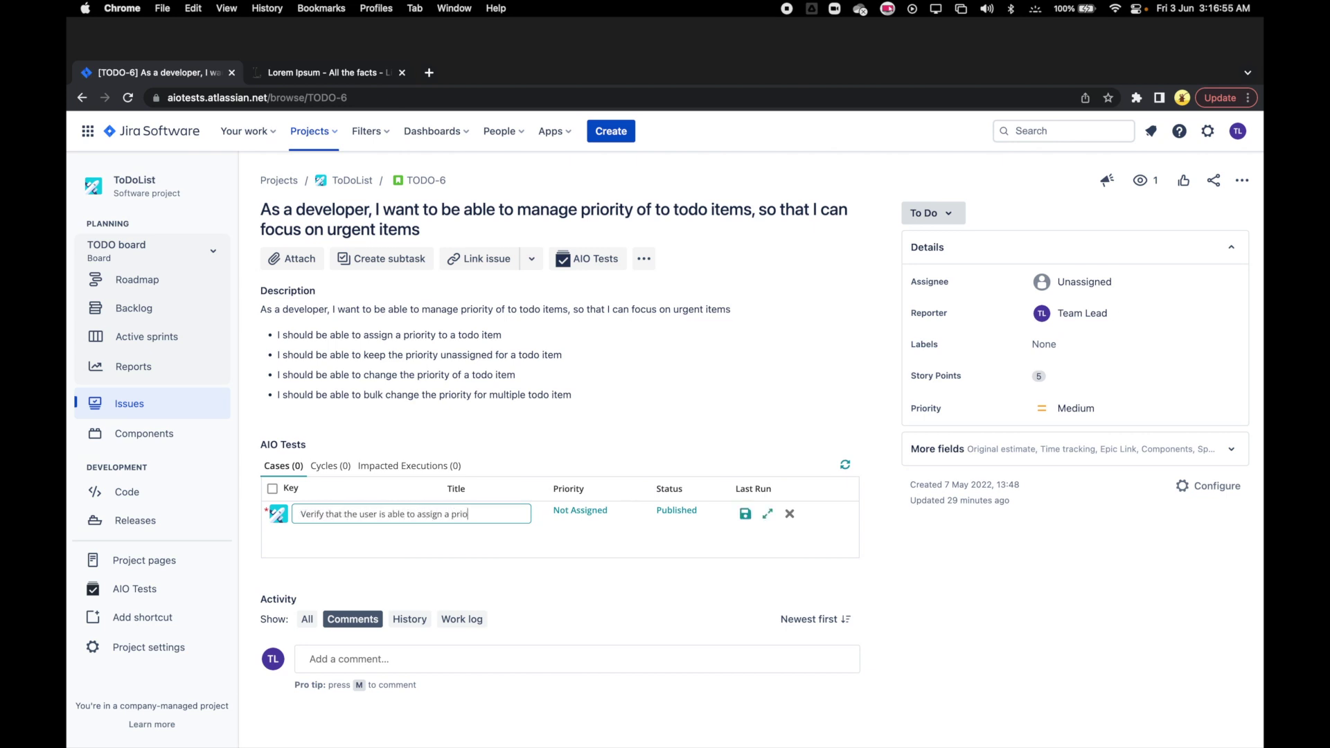
pyautogui.write('rity to  the todo item')
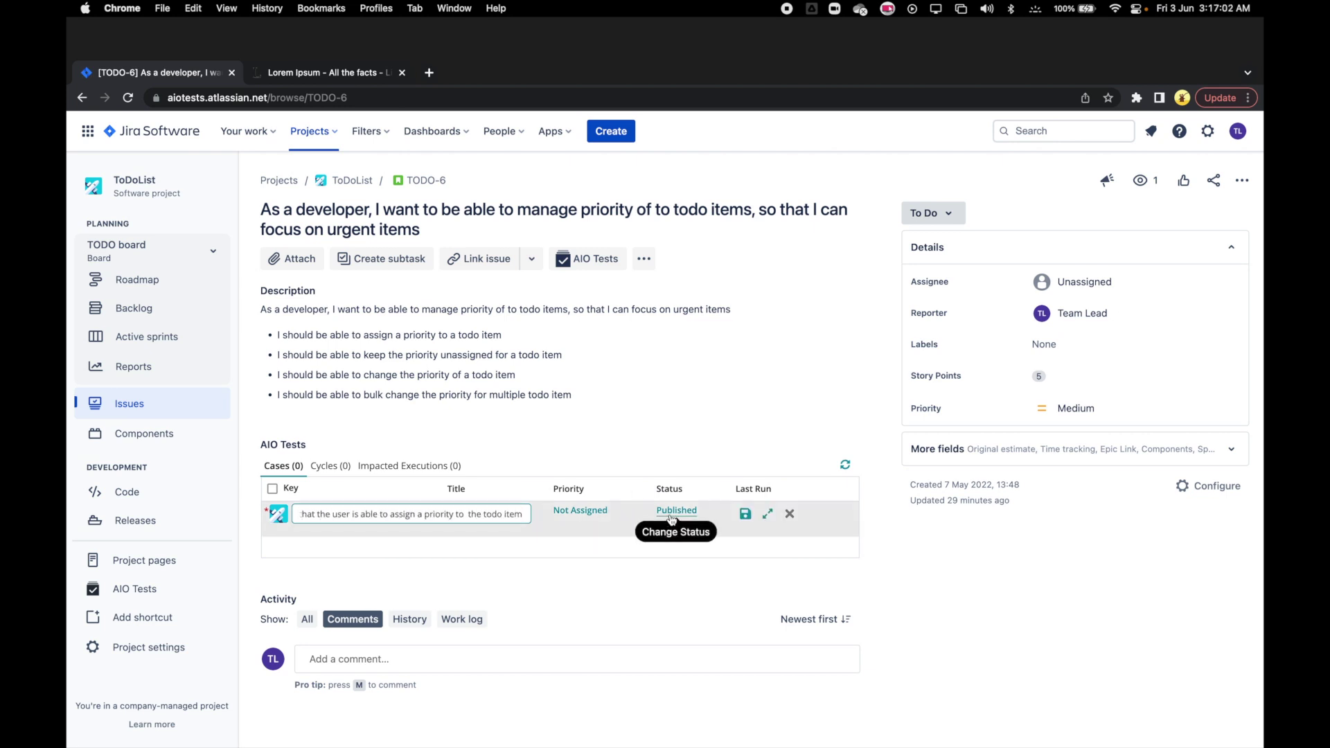
pyautogui.click(586, 515)
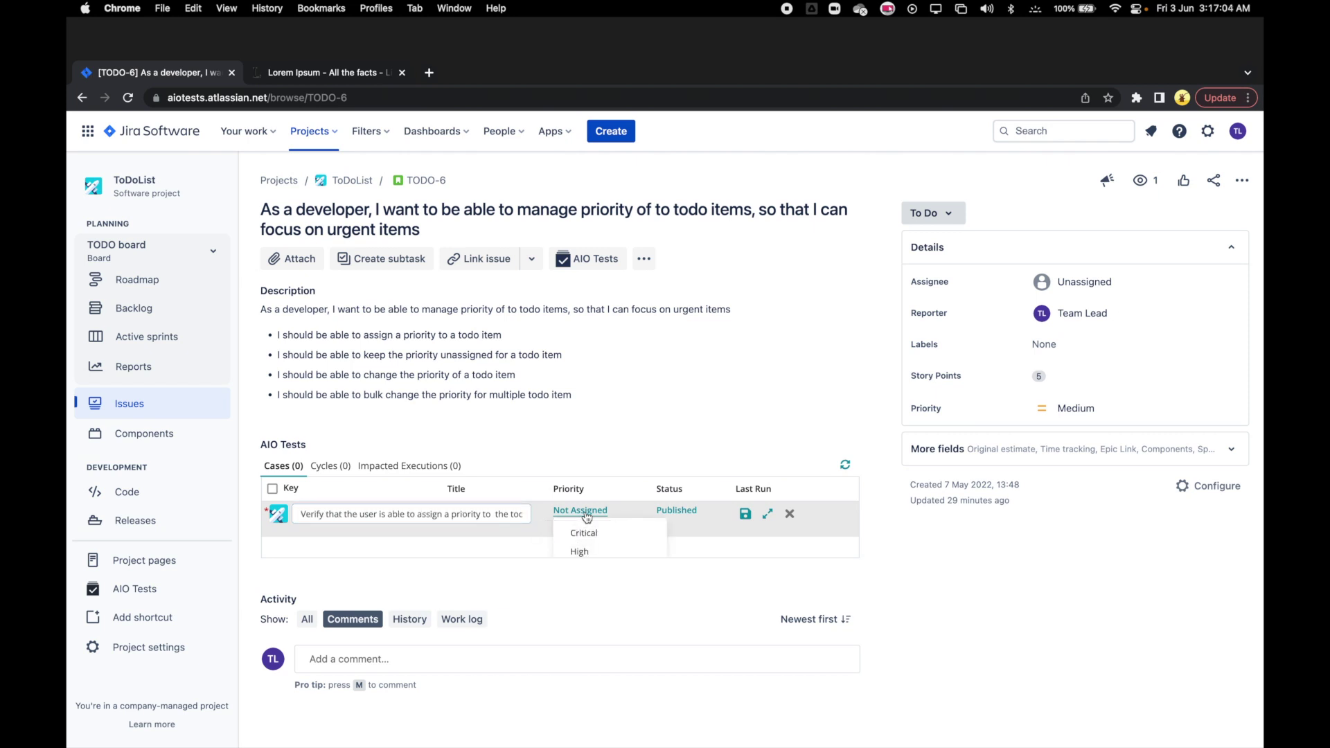
pyautogui.scroll(-3, 586, 517)
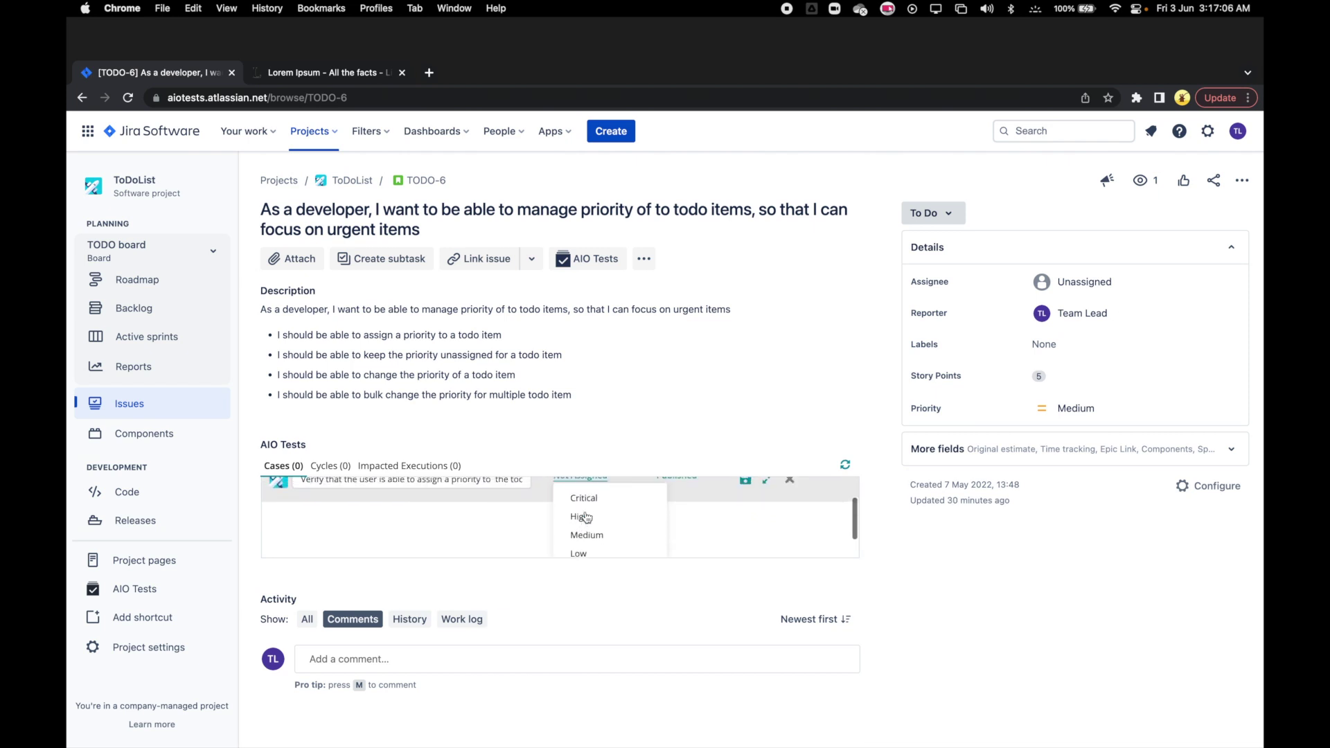
pyautogui.click(585, 521)
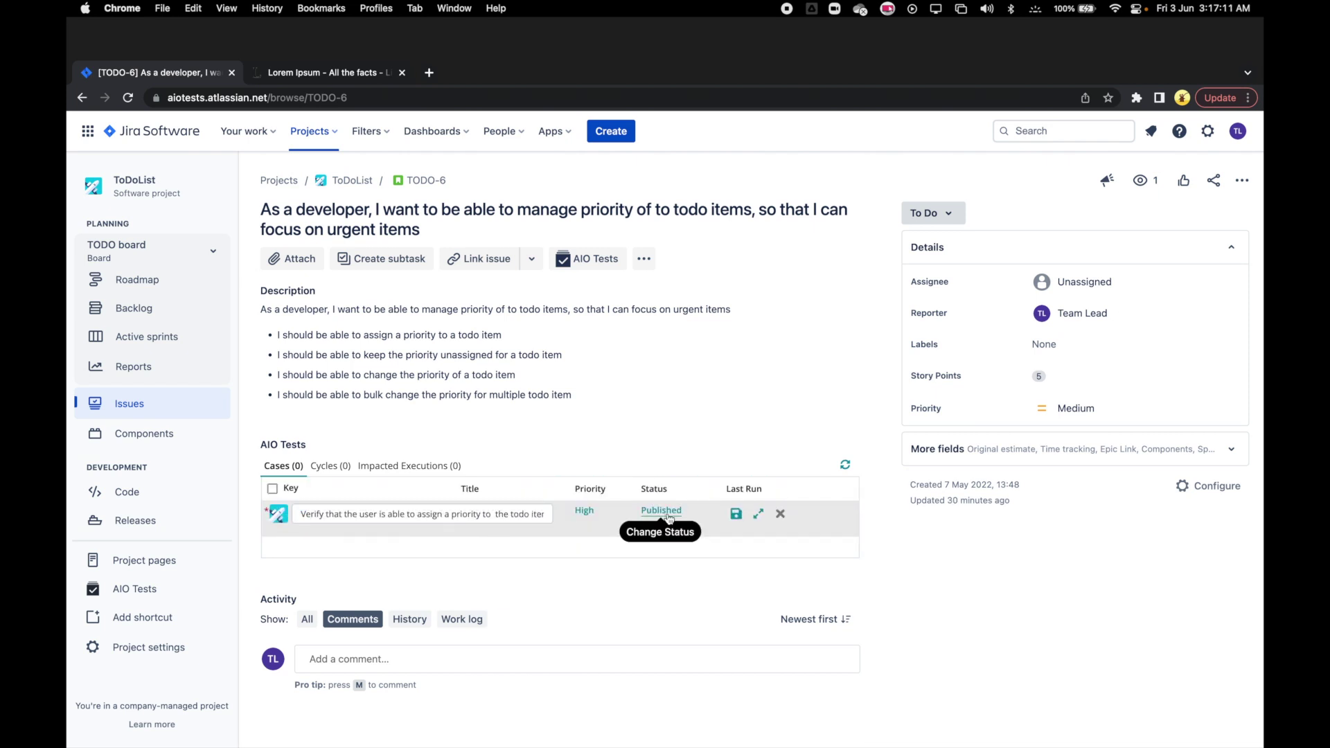
pyautogui.click(736, 514)
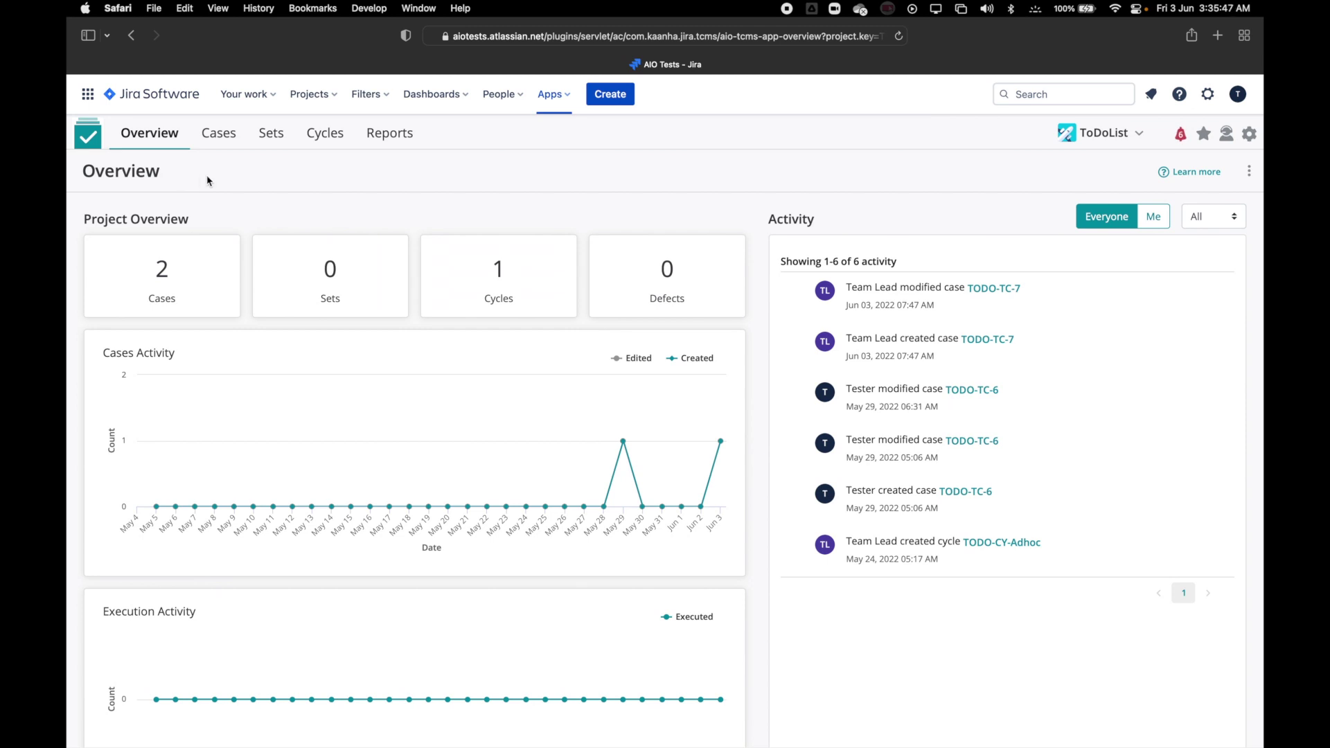
# Show the AIO Tests Cases list with TODO-TC-6 and TODO-TC-7
pyautogui.click(226, 141)
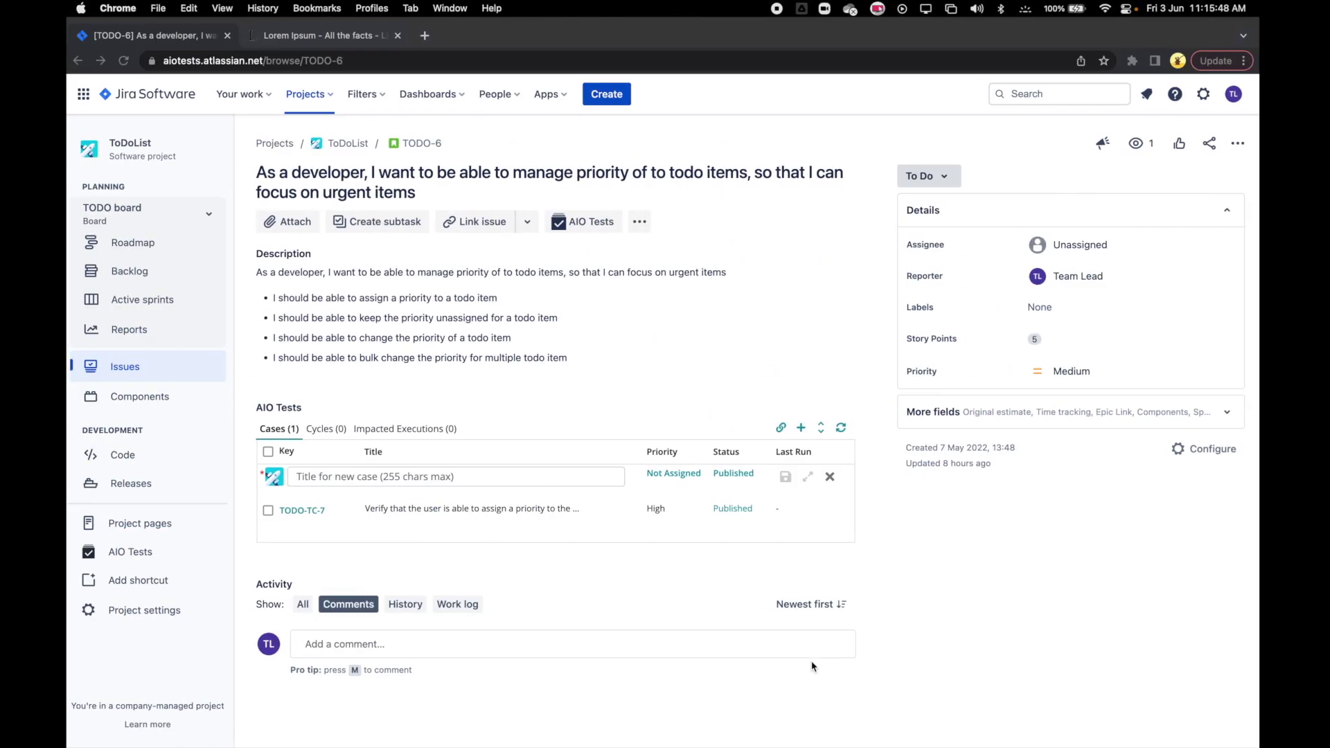
# Create cases for keeping, changing to unassigned, and any desired priority; type the bulk-change title
pyautogui.write('Verify that the user can keep ')
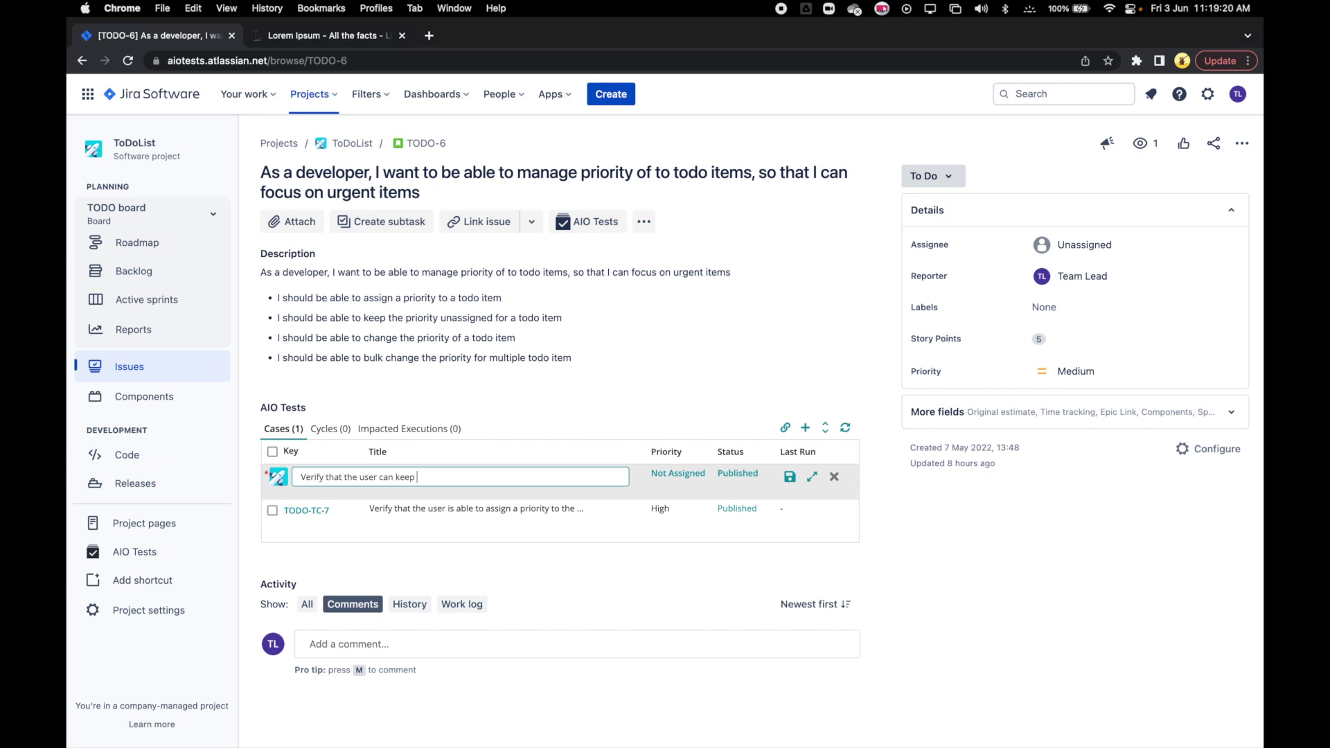
pyautogui.write('the priority as unassigned for a todo item')
pyautogui.click(789, 477)
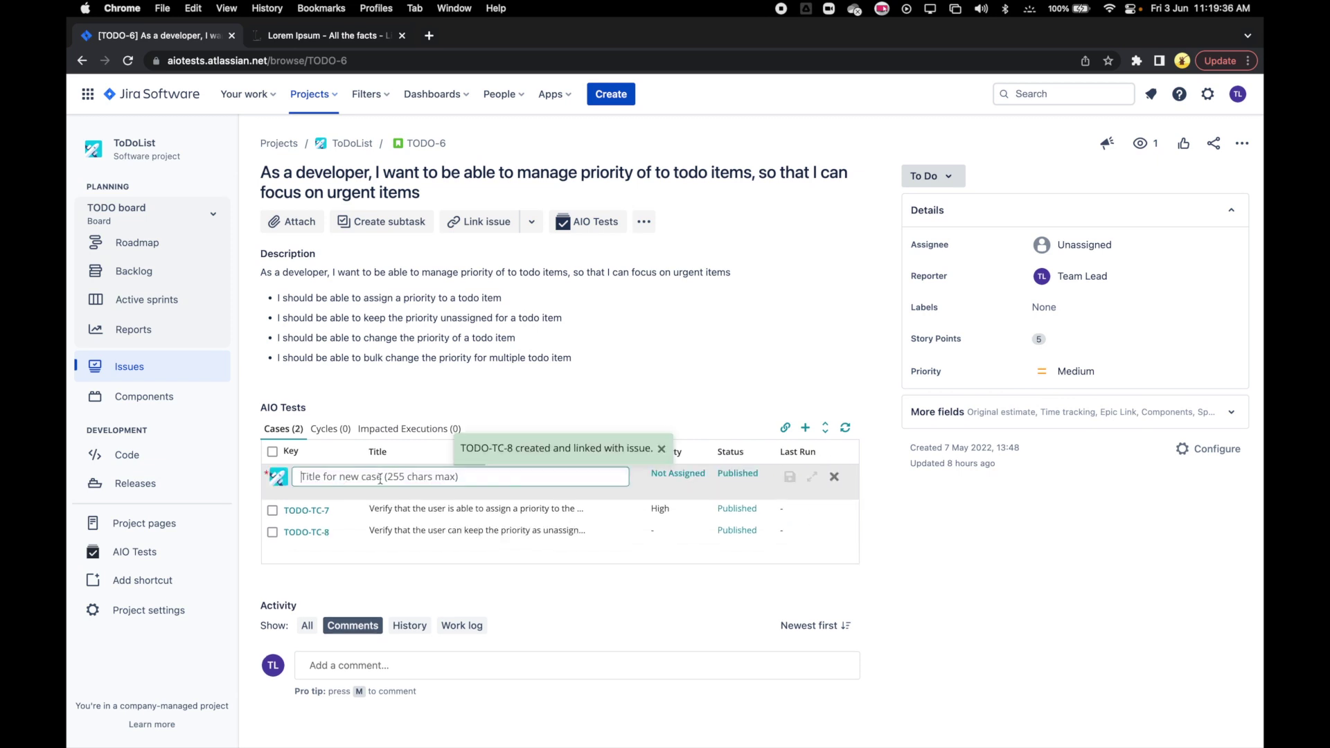
pyautogui.write('Verify that the user can change the priority to unassigned for a todo item')
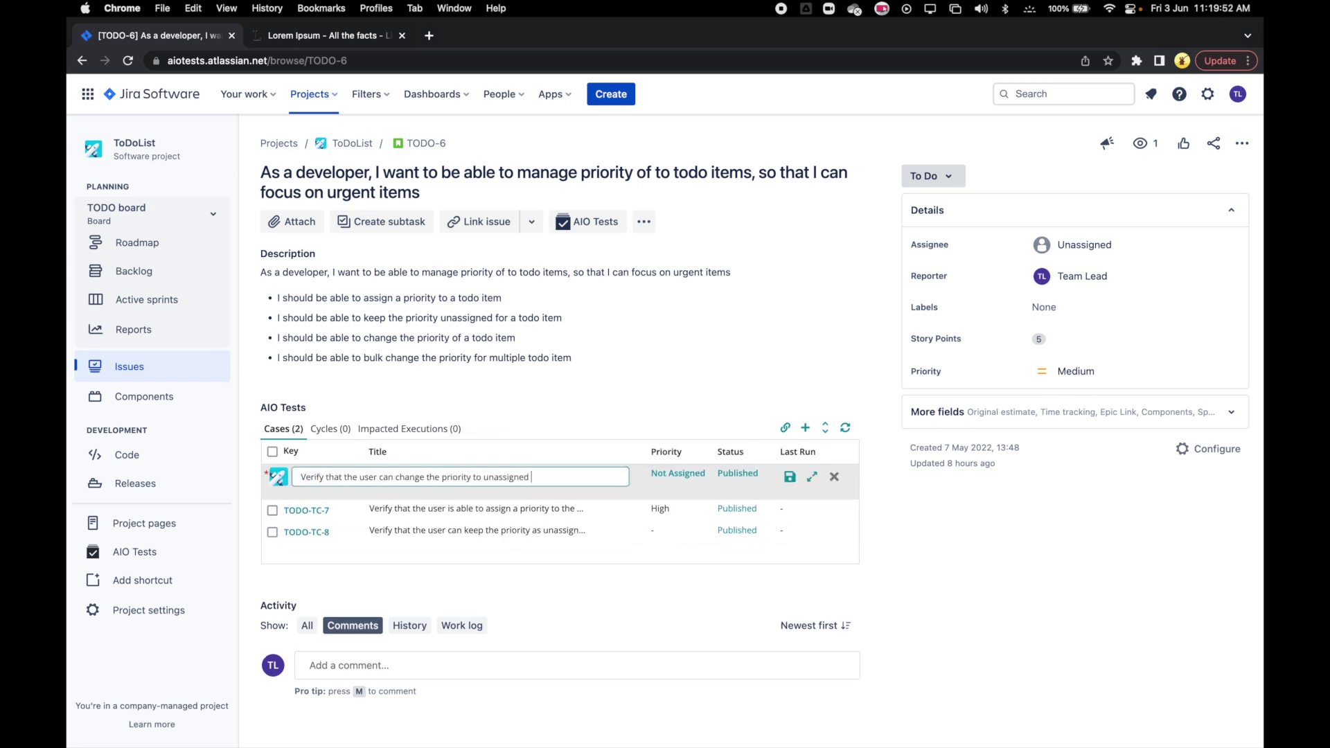
pyautogui.click(790, 476)
pyautogui.write('Verify that the user can change the')
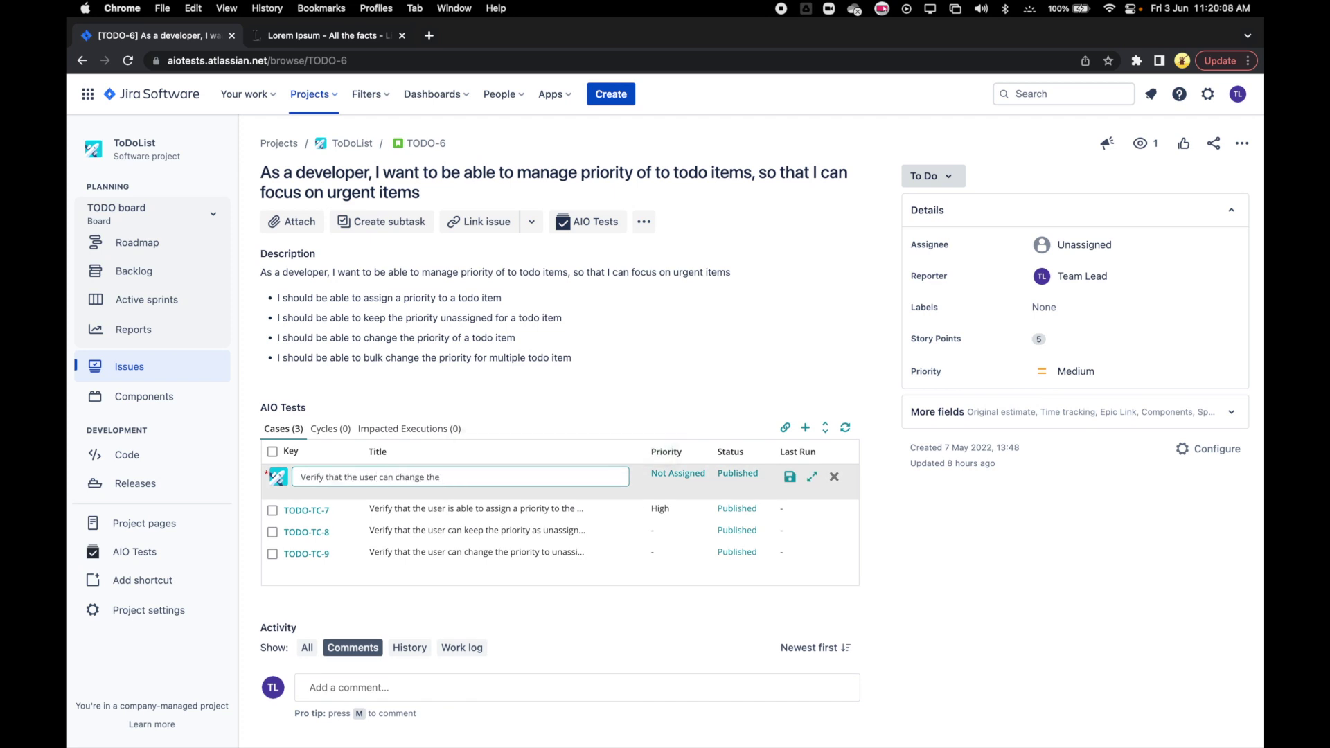
pyautogui.write(' priority to any desired priority for a todo item')
pyautogui.press('Return')
pyautogui.write('Verify that the user is able')
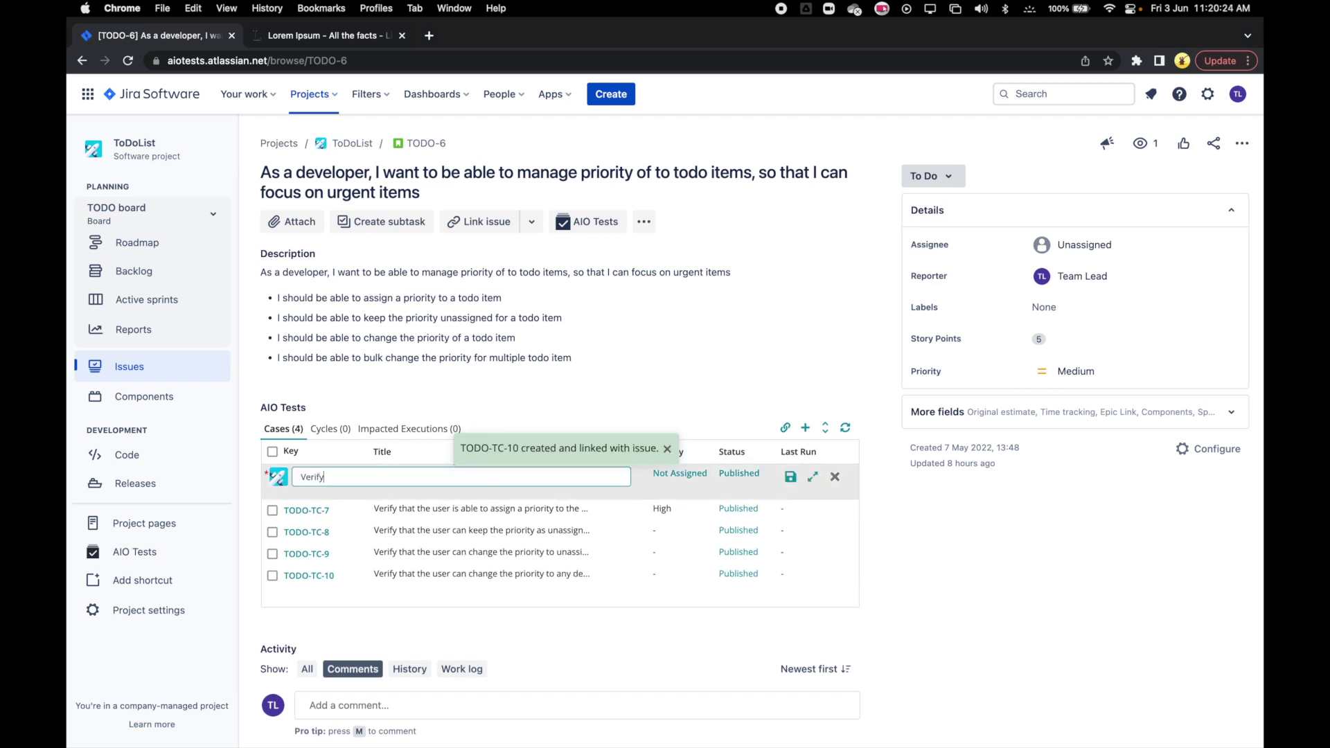
pyautogui.write(' to bulk change the priorities for multiple todo items')
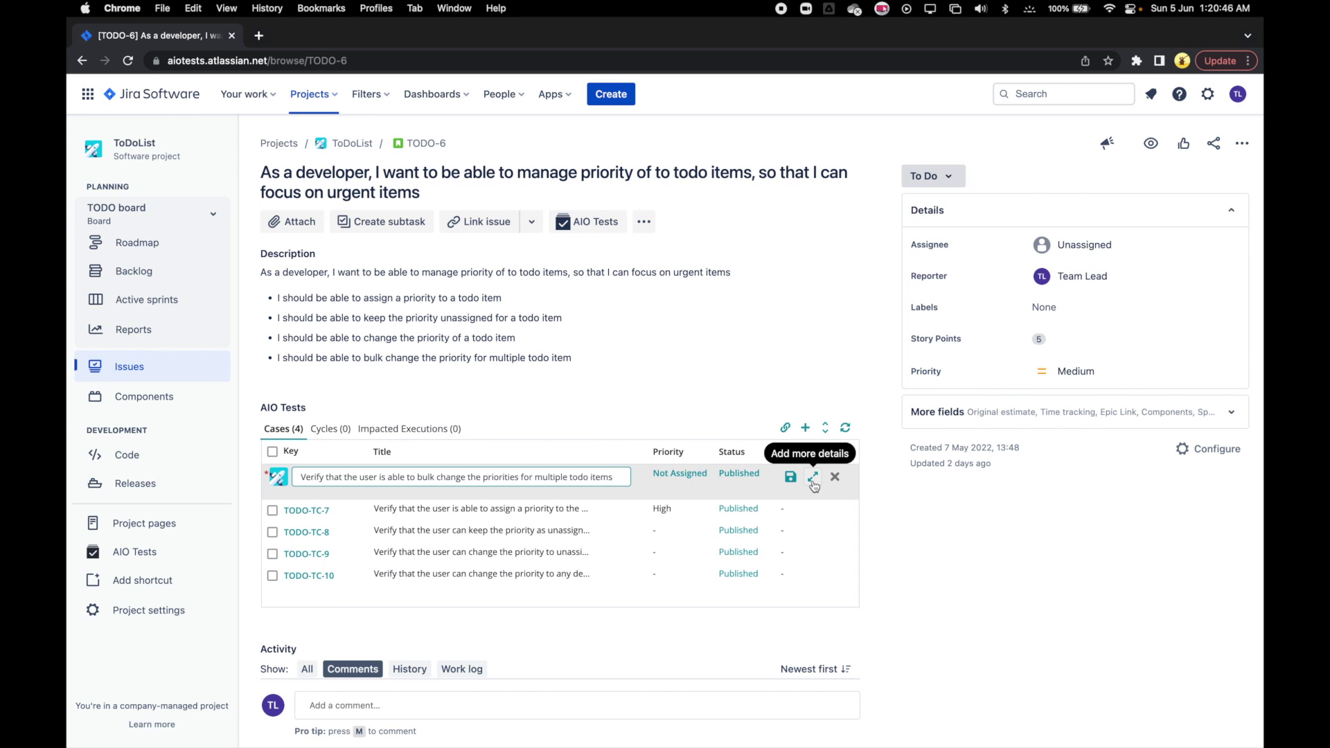
# Create the bulk-change-priorities case with High priority and Functional type from the details form
pyautogui.click(813, 485)
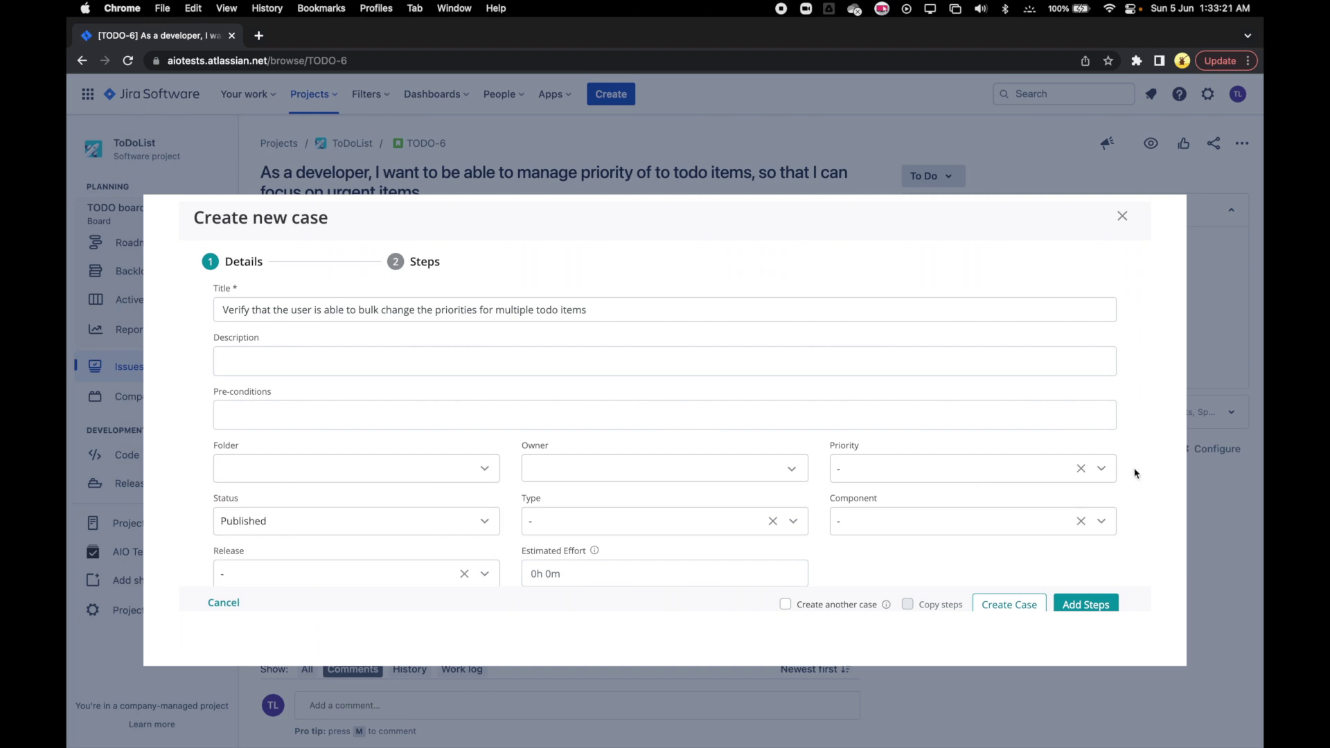
pyautogui.click(1101, 469)
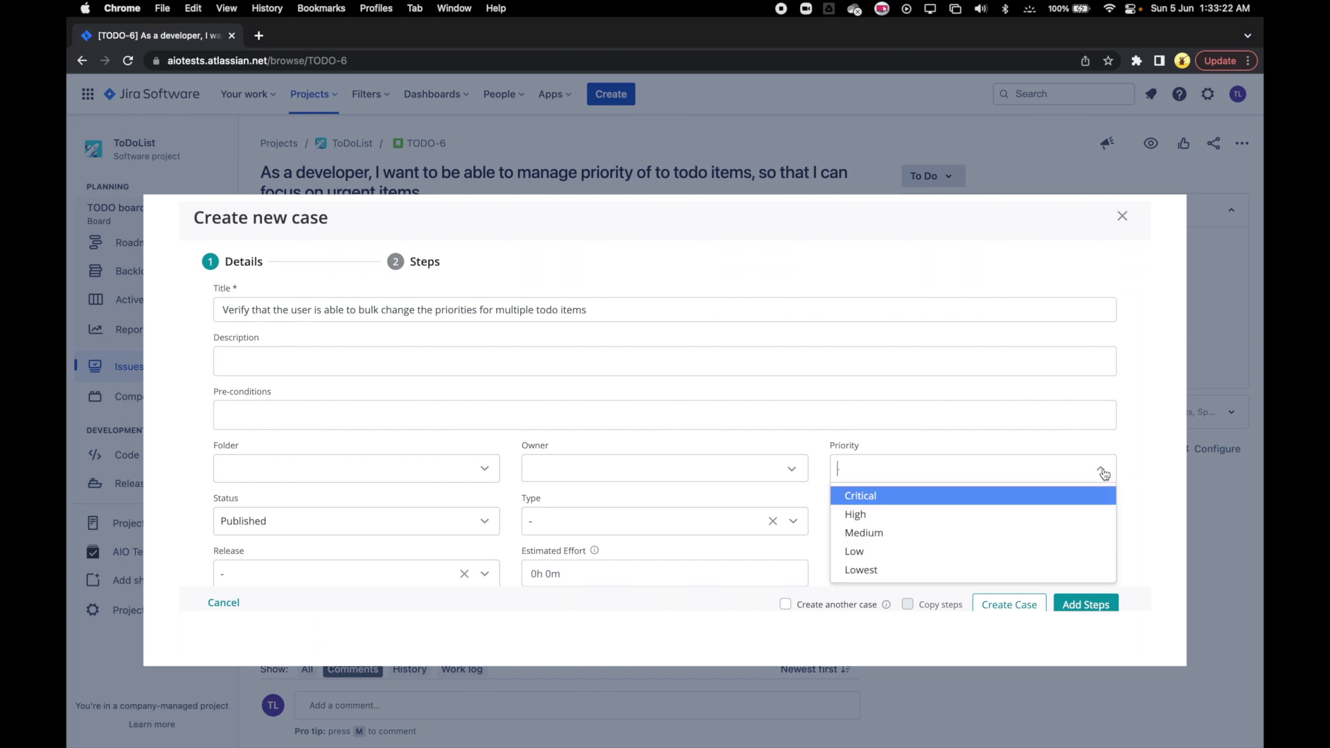
pyautogui.click(1020, 514)
pyautogui.click(797, 527)
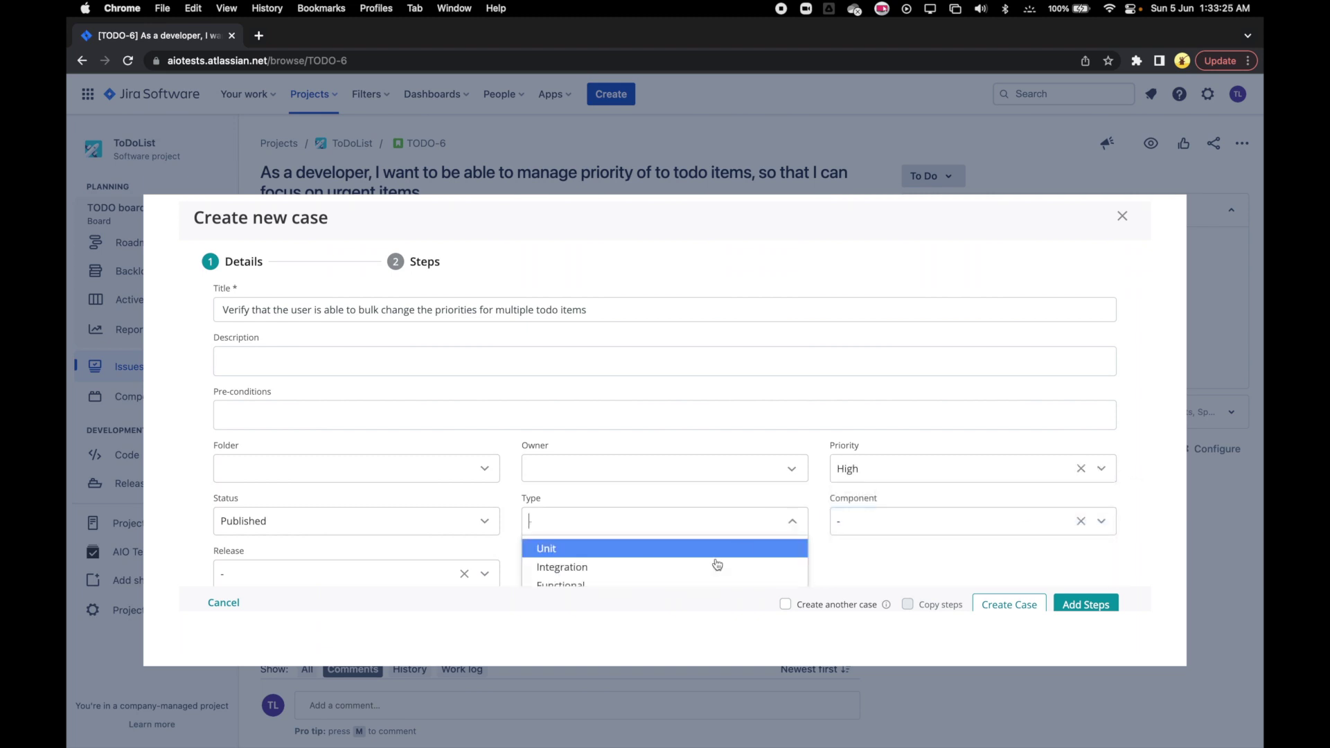
pyautogui.click(686, 582)
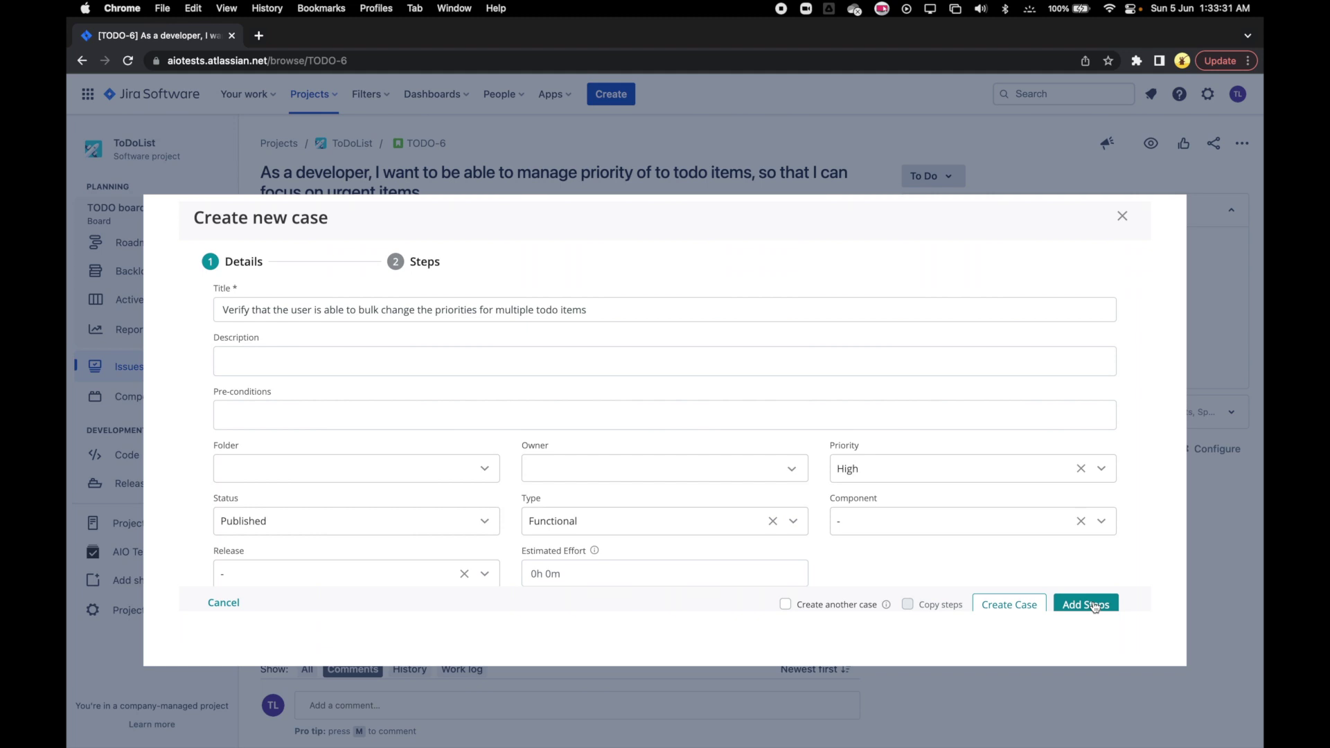
pyautogui.click(1021, 603)
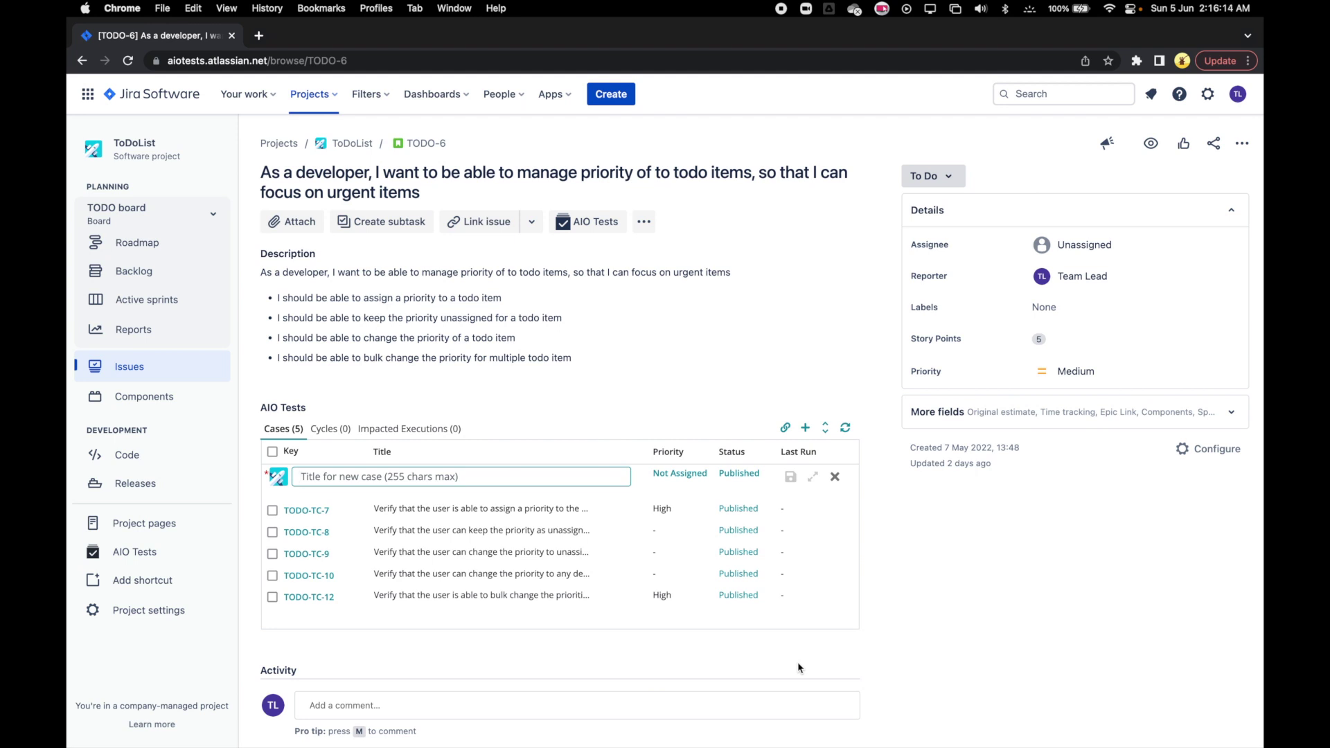
# Dismiss the empty new-case row in TODO-6's AIO Tests panel
pyautogui.click(835, 478)
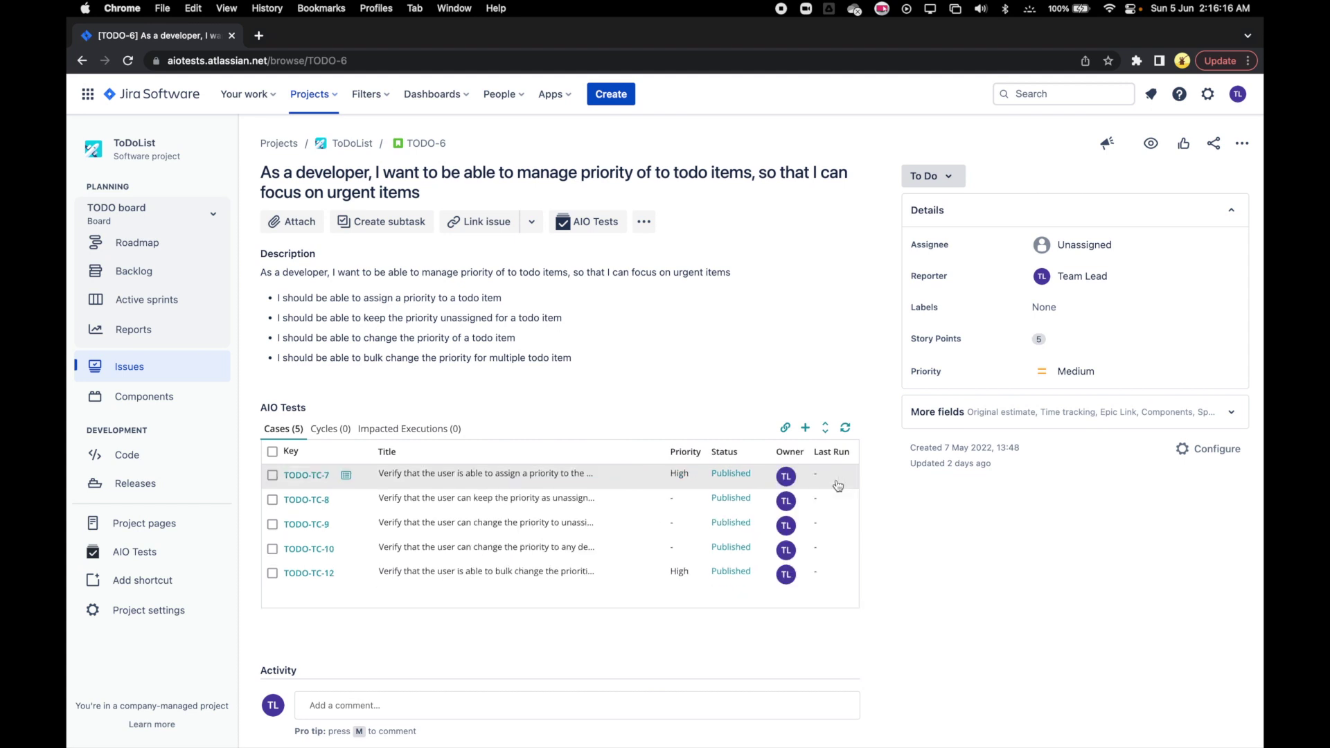